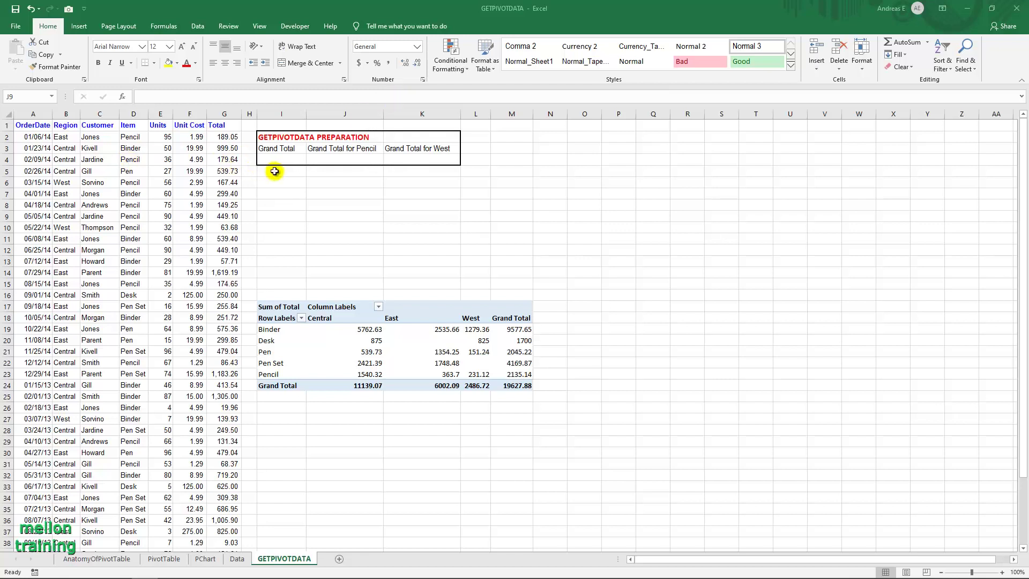
- Enter =GETPIVOTDATA("Sum of Total",$I$17) in I4 to show the 19627.88 grand total
{"action": "left_click", "coordinate": [278, 167]}
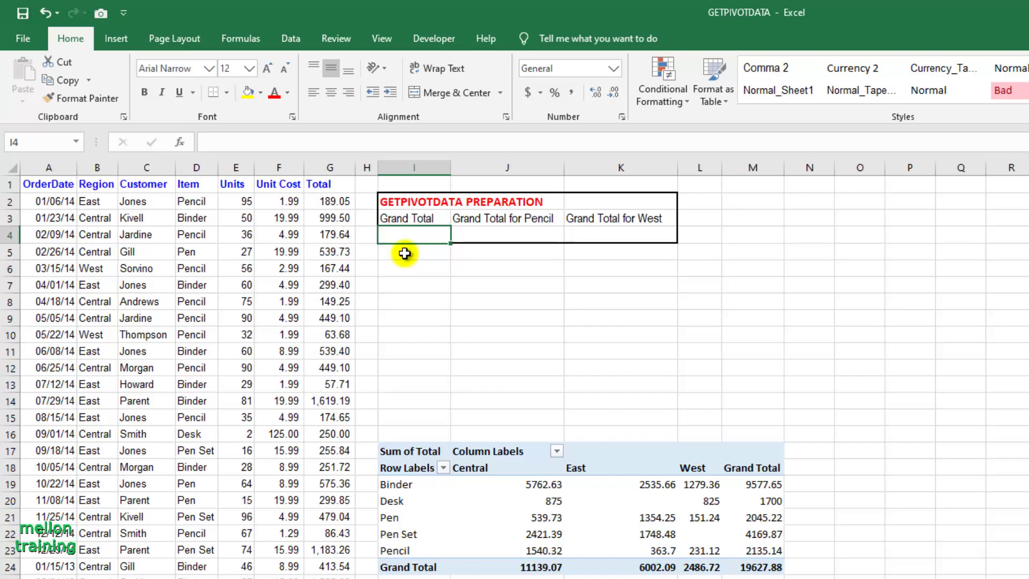
{"action": "type", "text": "="}
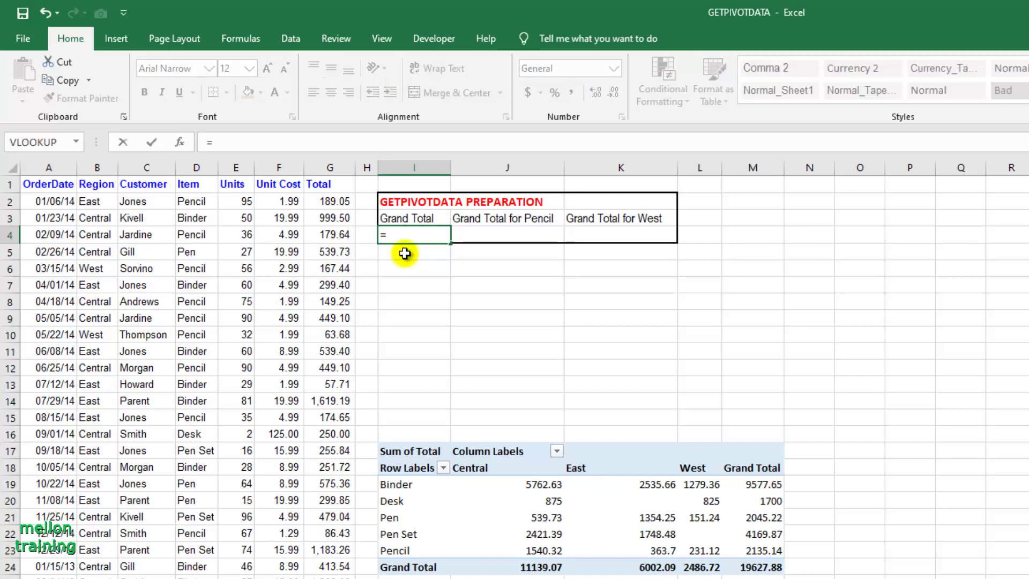
{"action": "type", "text": "GET"}
{"action": "double_click", "coordinate": [407, 259]}
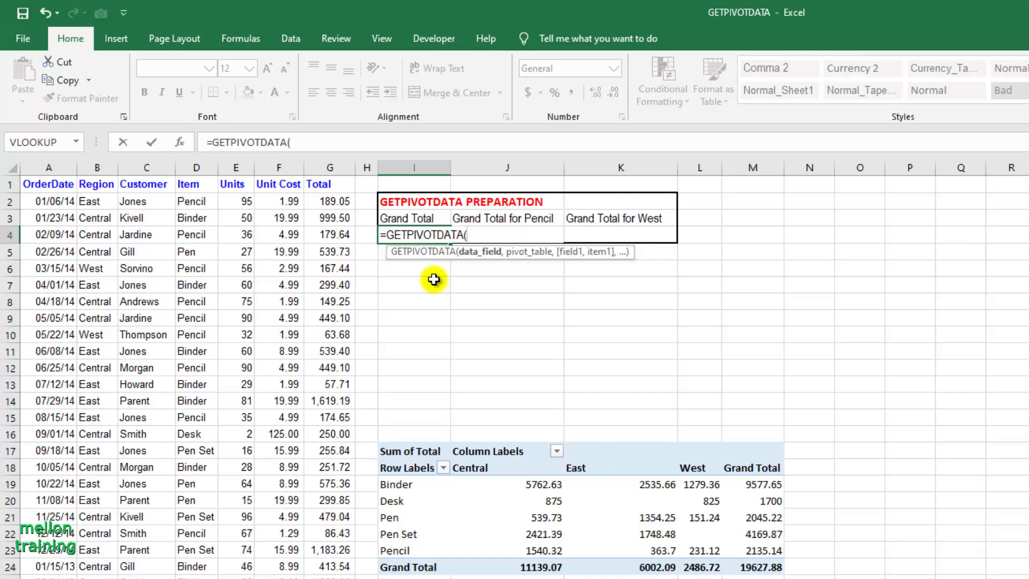
{"action": "type", "text": "\""}
{"action": "type", "text": "Sum "}
{"action": "type", "text": "of Total"}
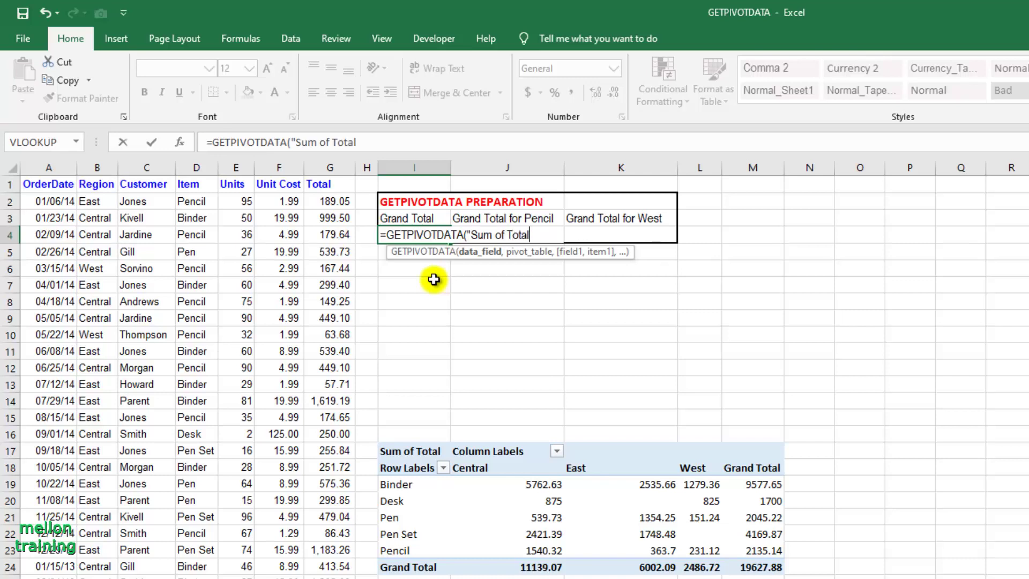
{"action": "type", "text": "\","}
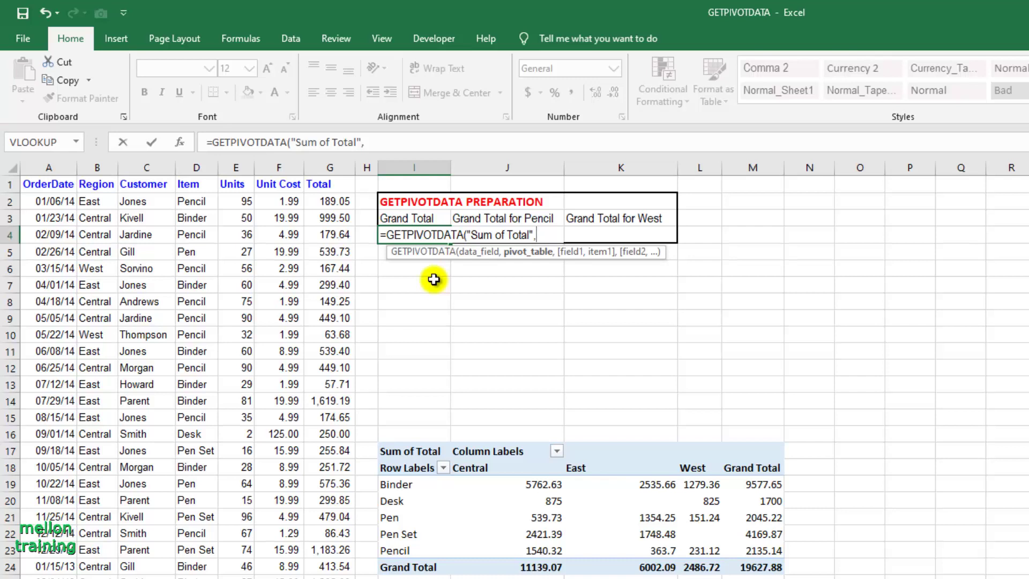
{"action": "type", "text": "I1"}
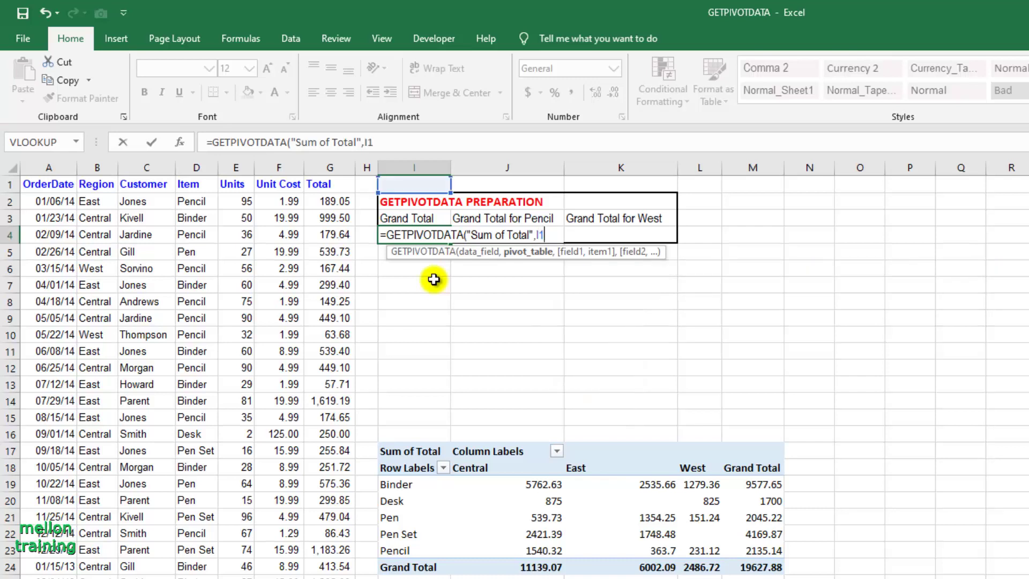
{"action": "type", "text": "7"}
{"action": "key", "text": "F4"}
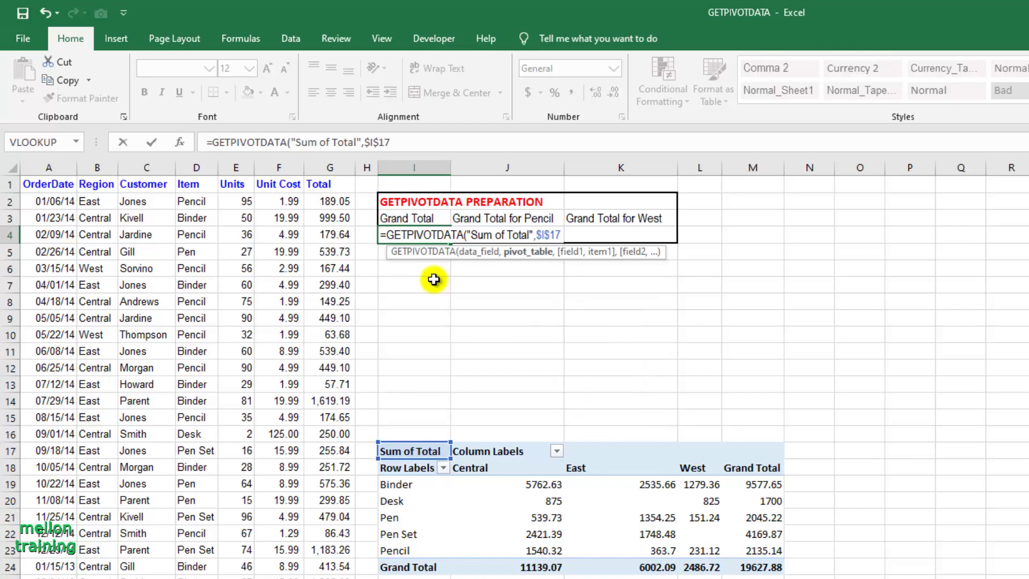
{"action": "type", "text": ")"}
{"action": "key", "text": "Return"}
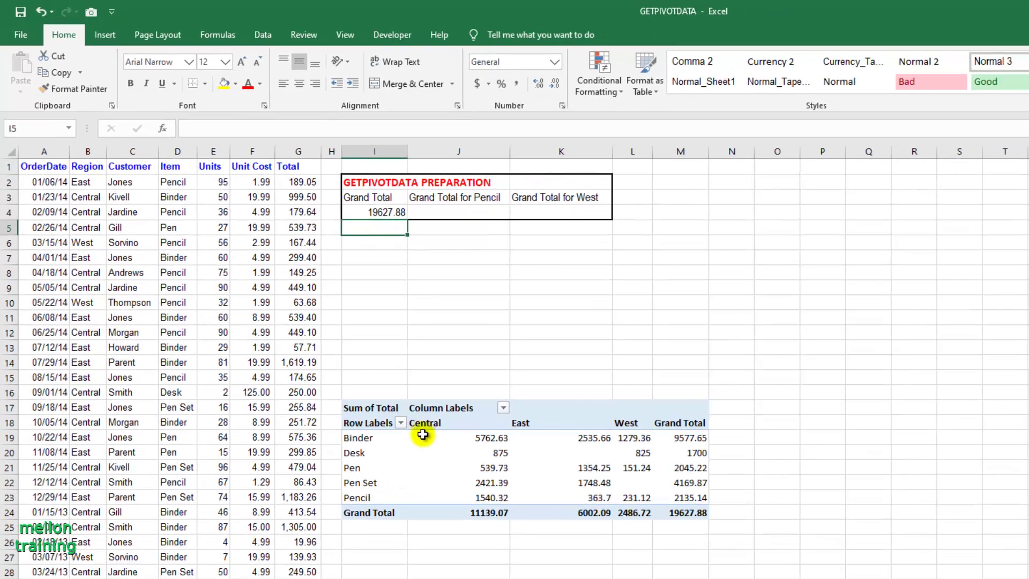
{"action": "left_click", "coordinate": [299, 346]}
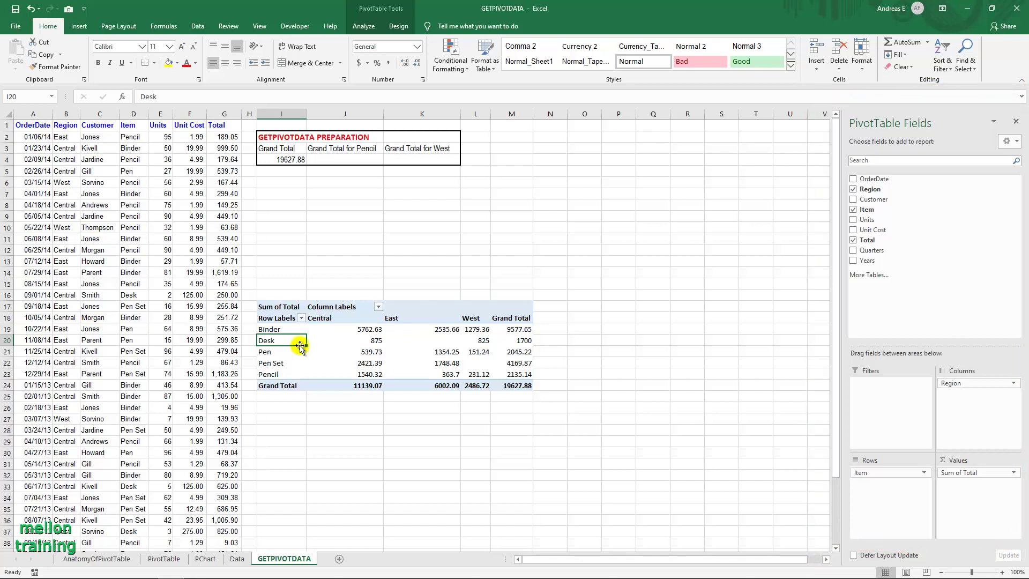
{"action": "left_click", "coordinate": [335, 158]}
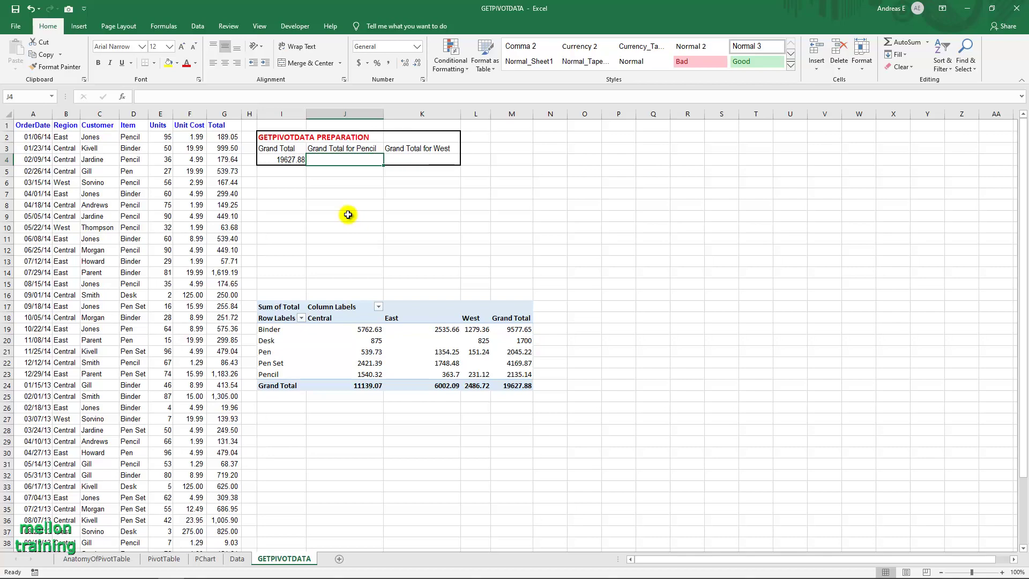
- Enter =GETPIVOTDATA("Sum of Total",$I$17,"Item","Pencil") in J4, returning 2135.14
{"action": "type", "text": "=GET"}
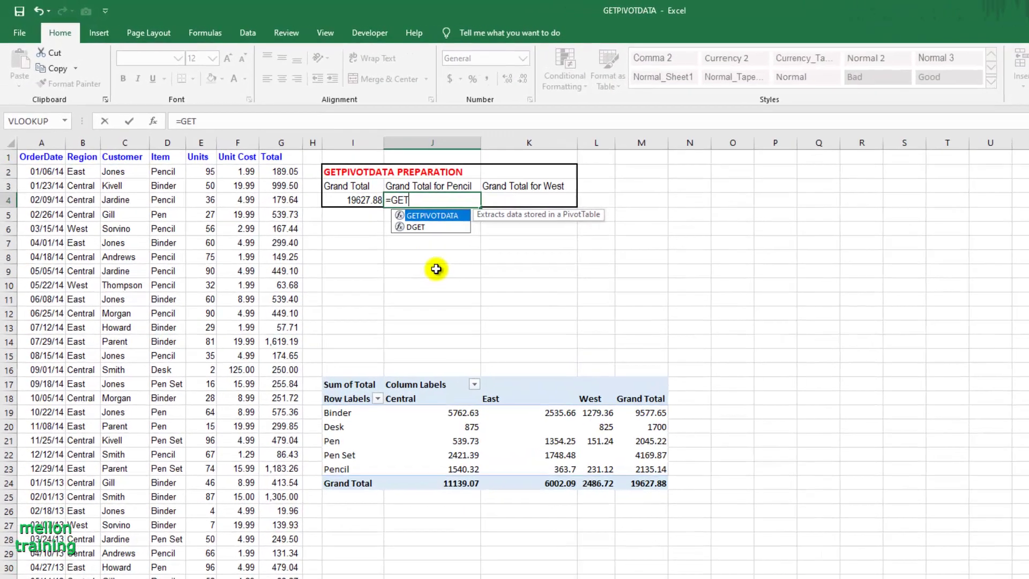
{"action": "key", "text": "Tab"}
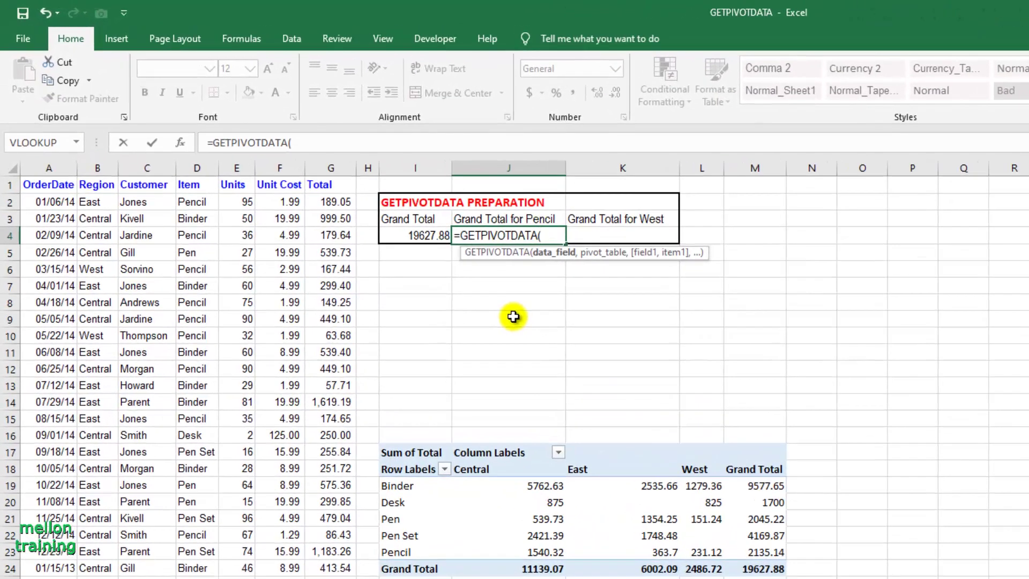
{"action": "type", "text": "\"Sum"}
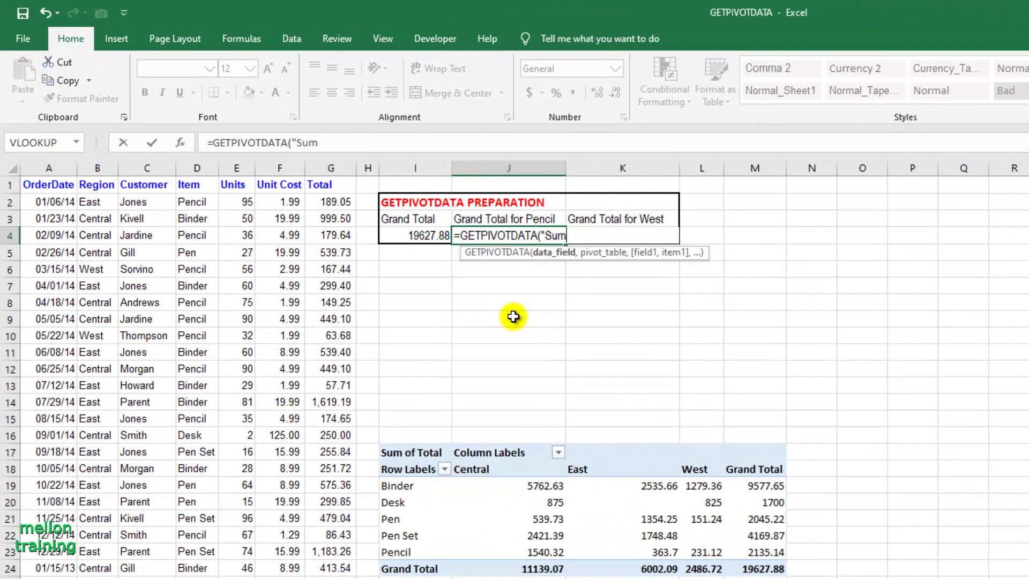
{"action": "type", "text": " of"}
{"action": "type", "text": " Total"}
{"action": "type", "text": "\",$"}
{"action": "type", "text": "I"}
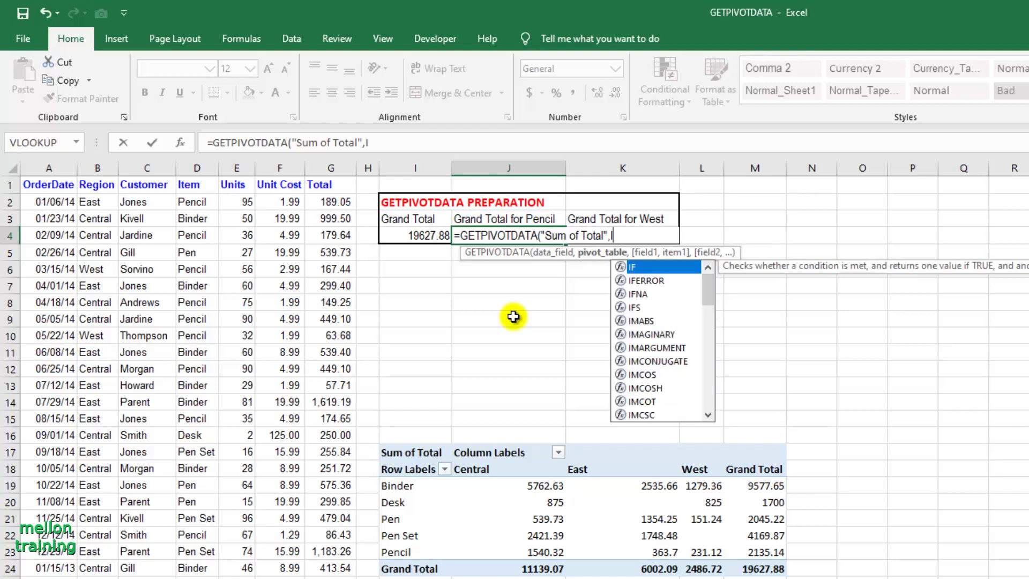
{"action": "type", "text": "$17"}
{"action": "key", "text": "F4"}
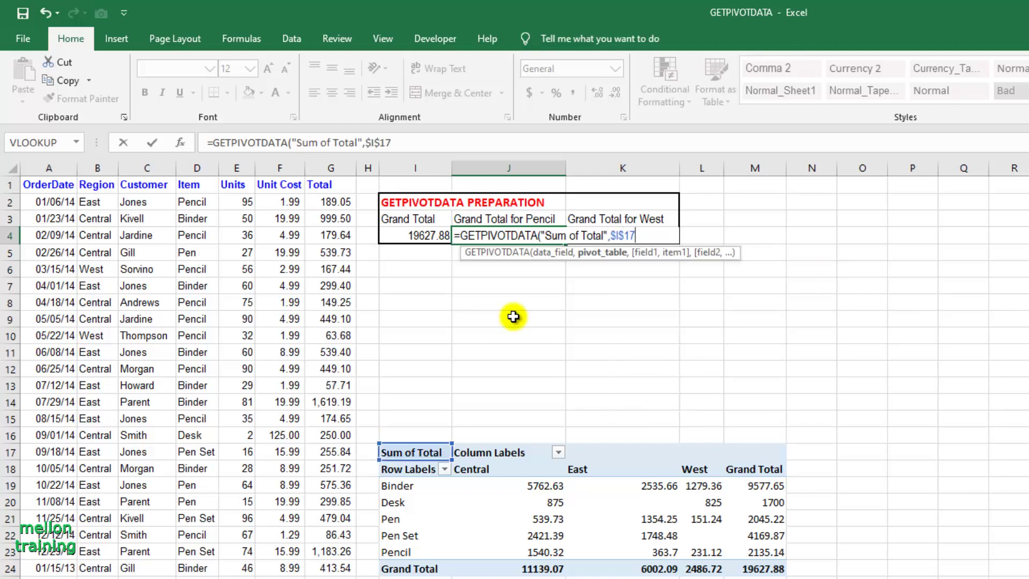
{"action": "type", "text": ",\""}
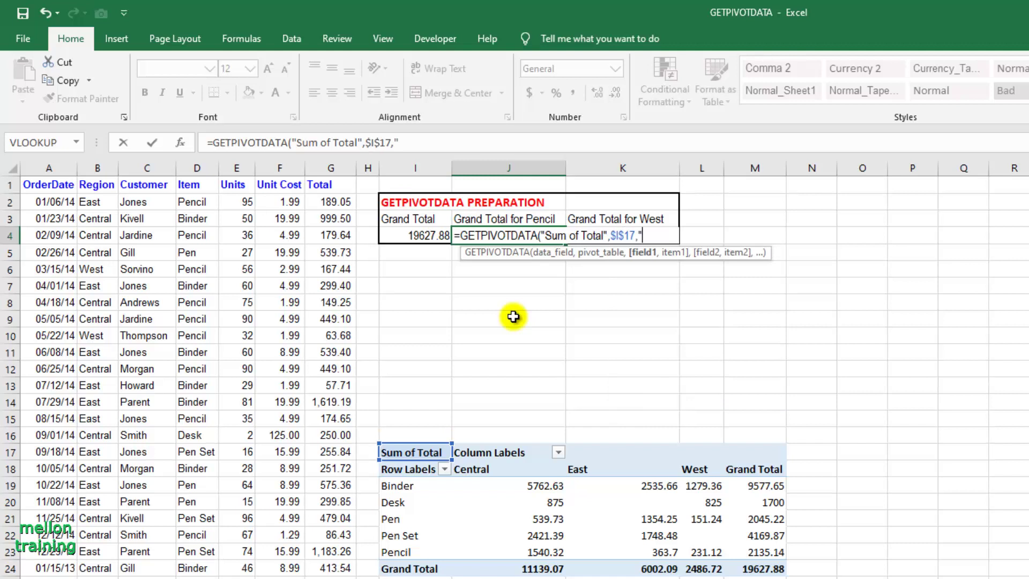
{"action": "type", "text": "Item\""}
{"action": "type", "text": ",\""}
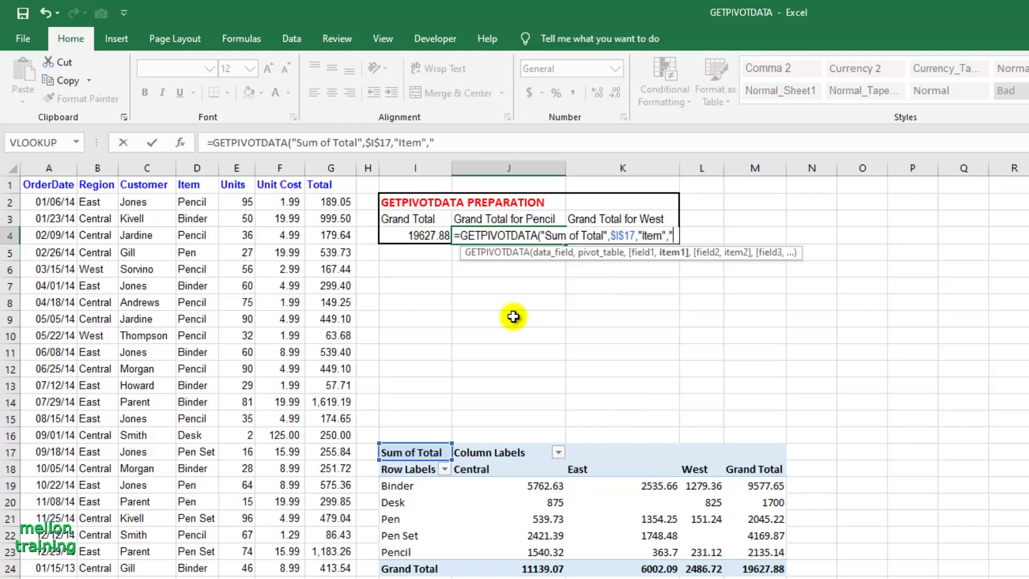
{"action": "type", "text": "Pencil"}
{"action": "type", "text": "\")"}
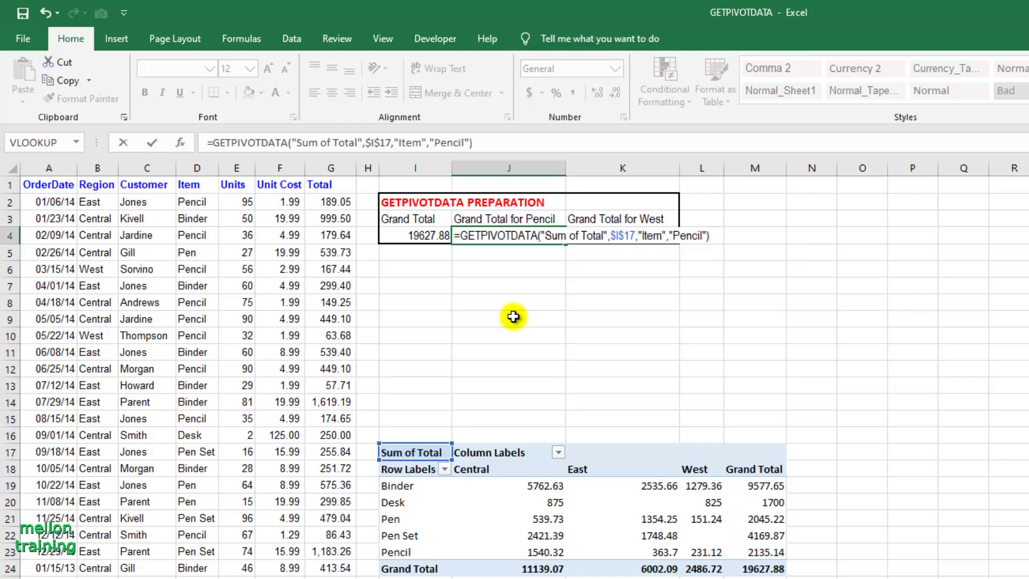
{"action": "key", "text": "Return"}
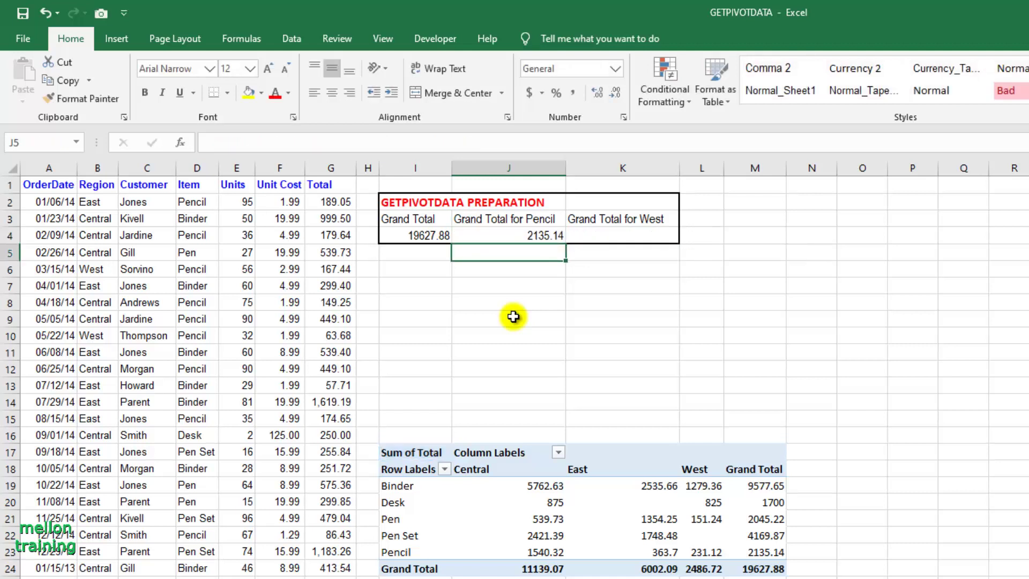
{"action": "left_click", "coordinate": [613, 238]}
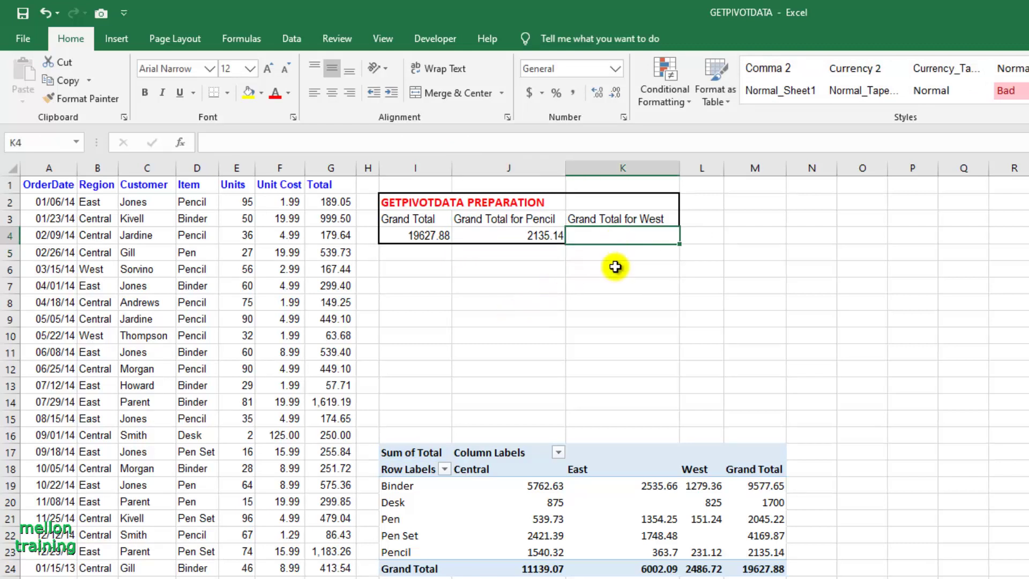
- Enter =GETPIVOTDATA("Sum of Total",$I$17,"Region","West") in K4, returning 2486.72
{"action": "type", "text": "=GET"}
{"action": "key", "text": "Tab"}
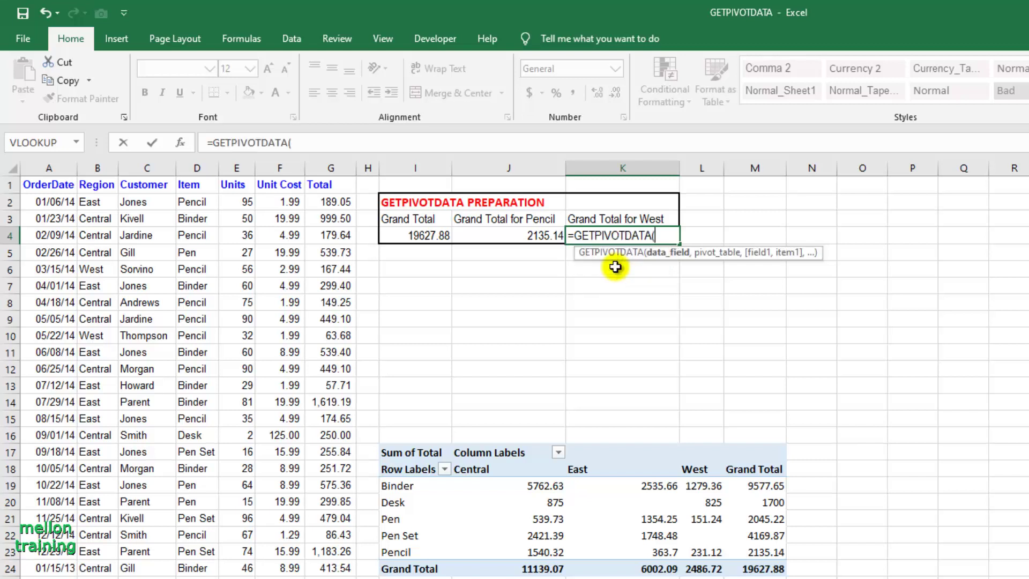
{"action": "type", "text": "\""}
{"action": "type", "text": "Sum of"}
{"action": "type", "text": " Total\","}
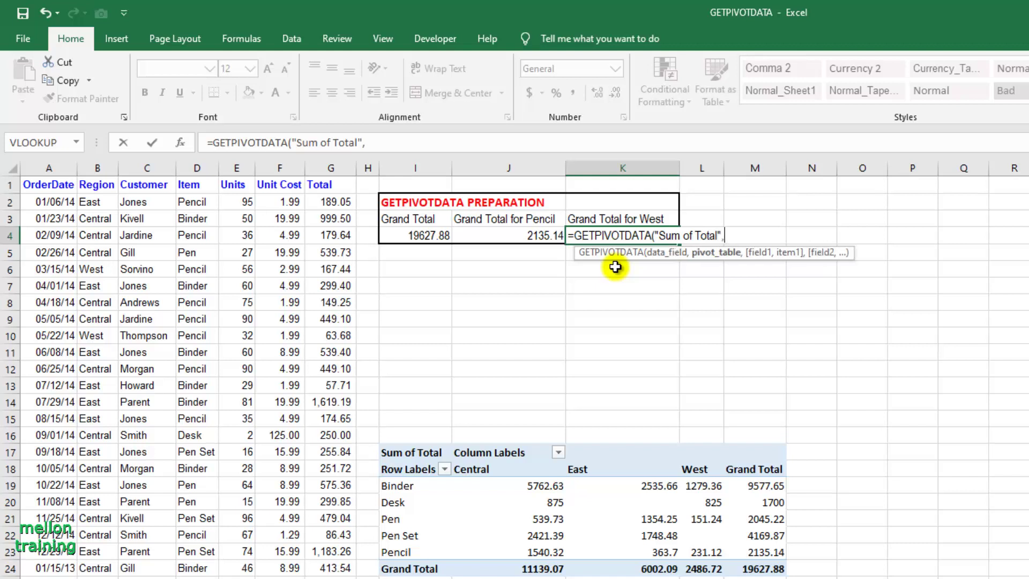
{"action": "type", "text": "I17"}
{"action": "key", "text": "F4"}
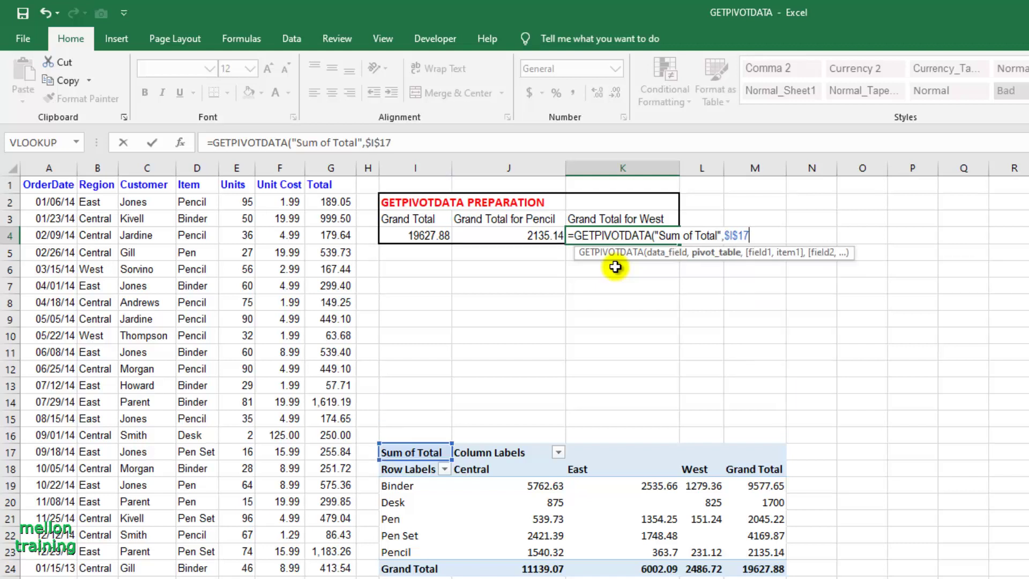
{"action": "type", "text": ","}
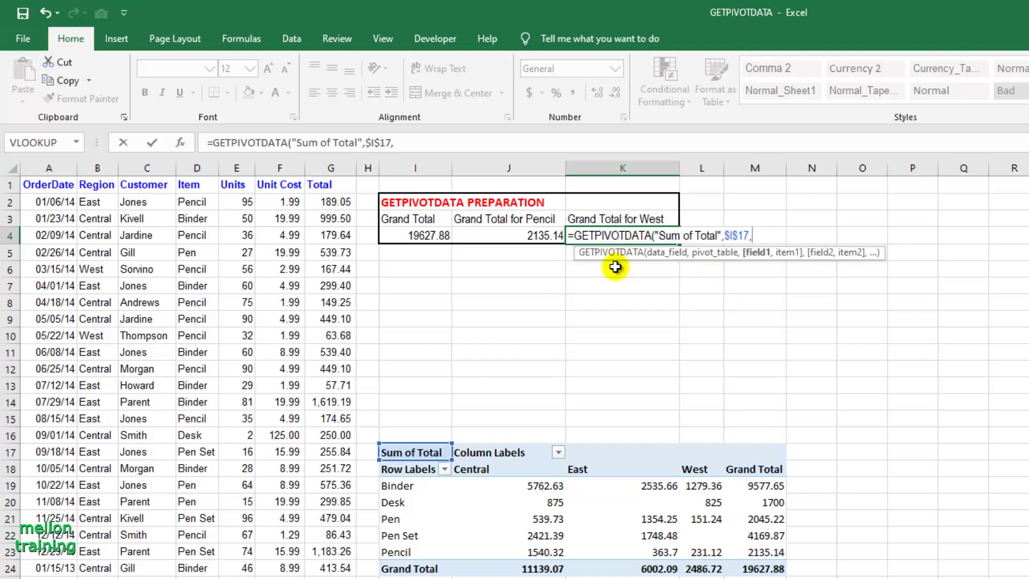
{"action": "type", "text": "\""}
{"action": "type", "text": "Region\""}
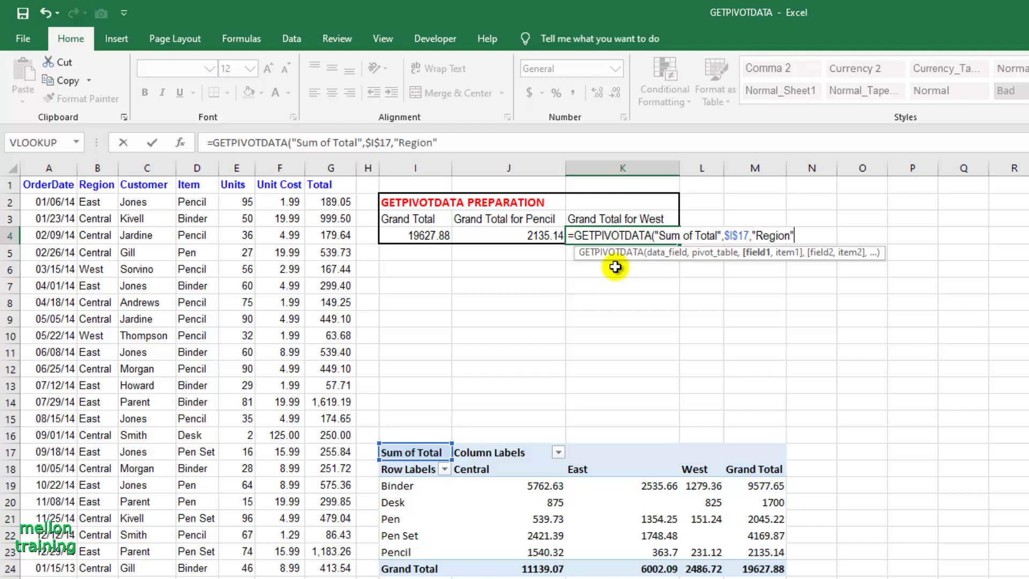
{"action": "type", "text": ",\"We"}
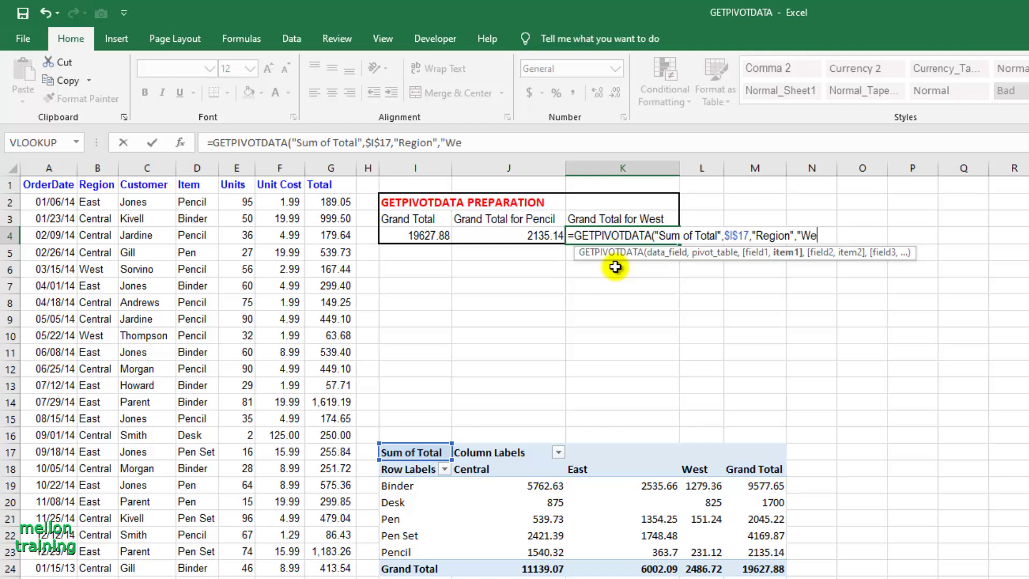
{"action": "type", "text": "st\")"}
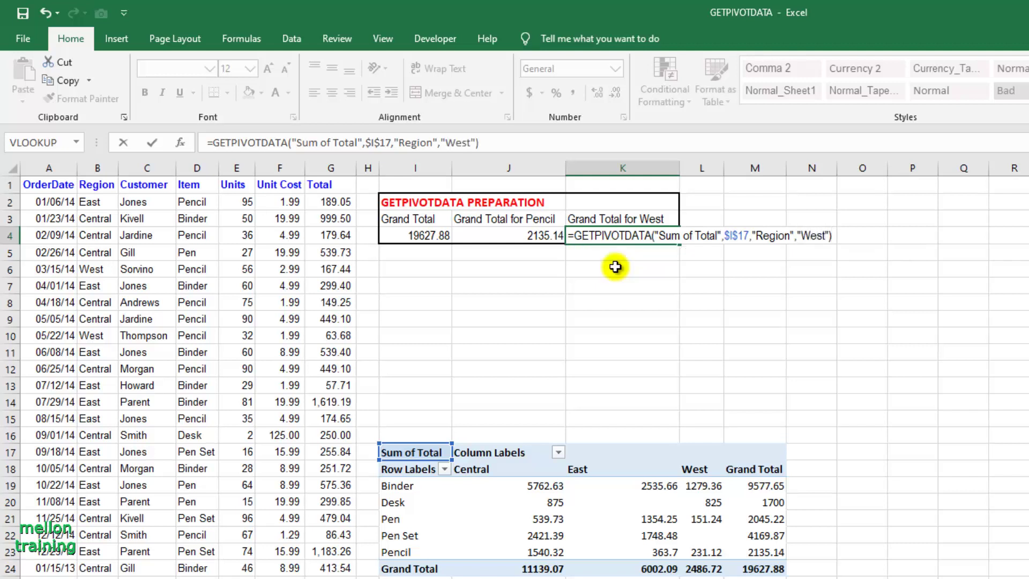
{"action": "key", "text": "Return"}
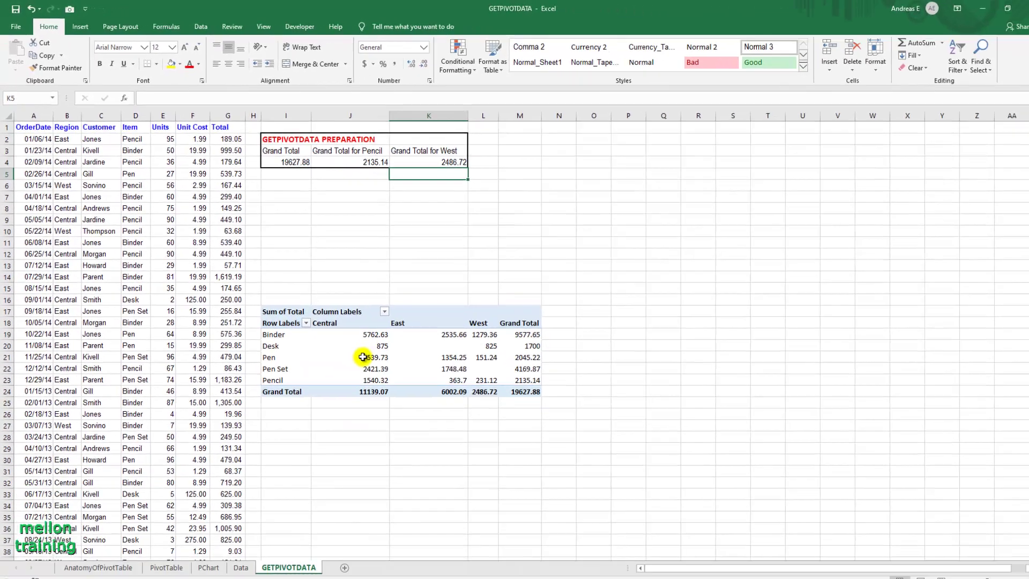
{"action": "left_click", "coordinate": [368, 351]}
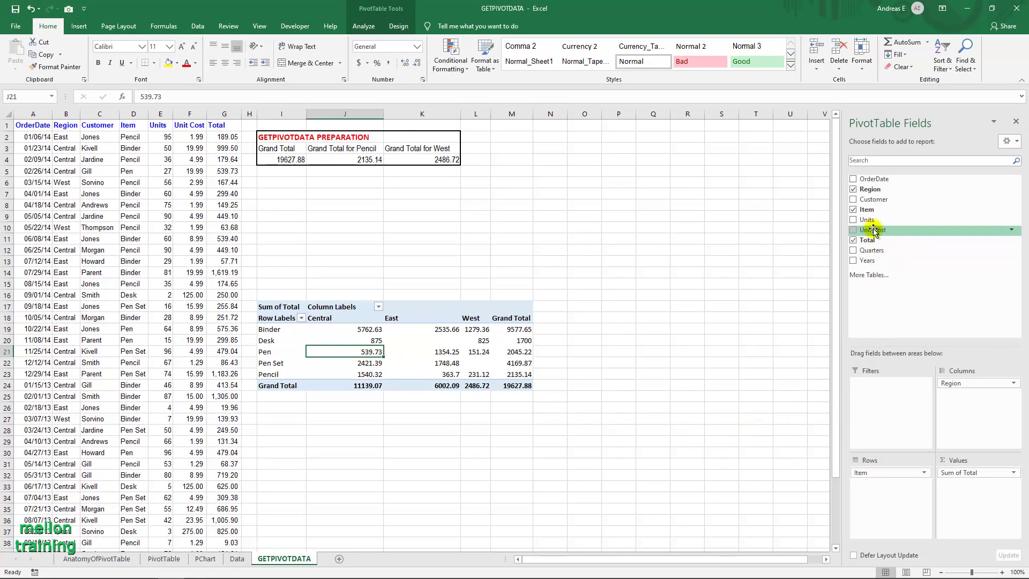
- Add Units to the pivot rows so they break down by Item, then Units
{"action": "mouse_move", "coordinate": [867, 220]}
{"action": "left_mouse_down"}
{"action": "mouse_move", "coordinate": [900, 365]}
{"action": "mouse_move", "coordinate": [891, 494]}
{"action": "left_mouse_up"}
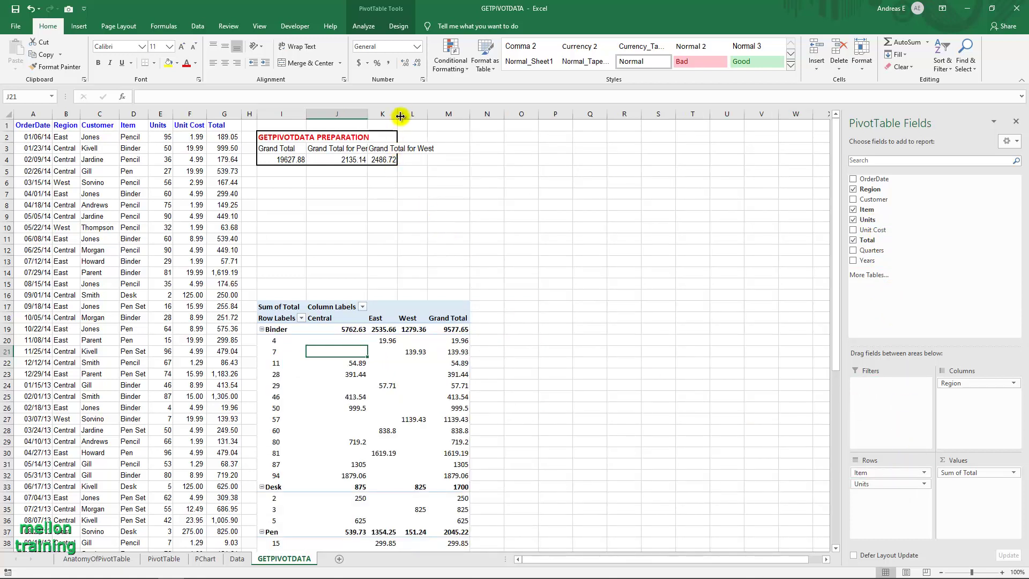
{"action": "double_click", "coordinate": [398, 113]}
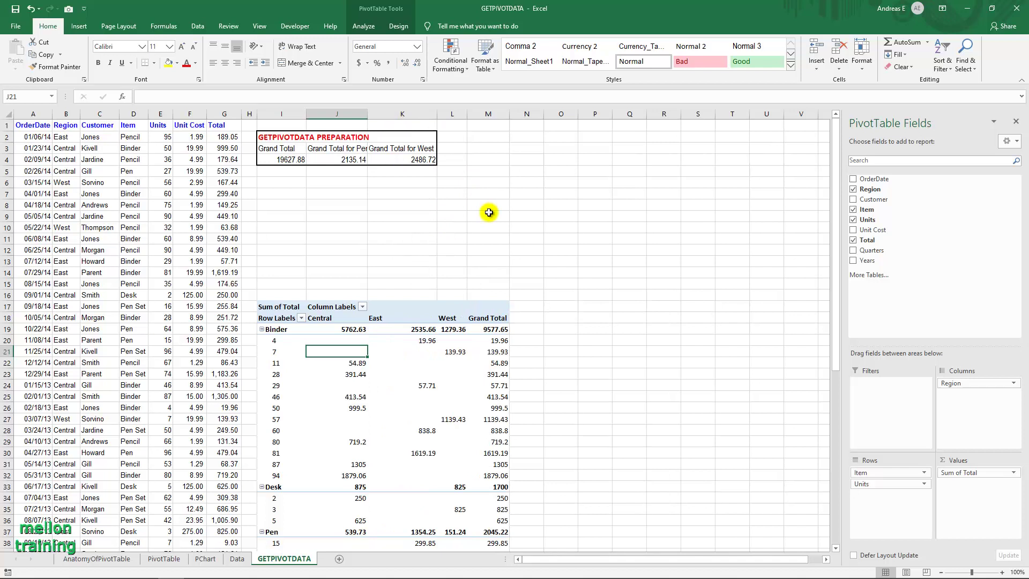
{"action": "left_click_drag", "start_coordinate": [879, 472], "coordinate": [894, 317]}
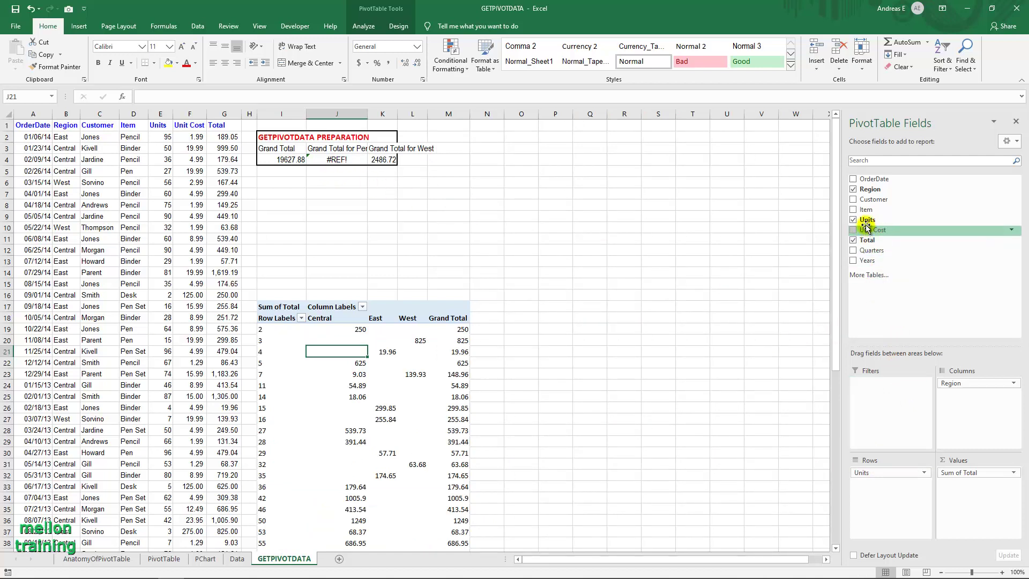
{"action": "mouse_move", "coordinate": [867, 210]}
{"action": "left_mouse_down"}
{"action": "mouse_move", "coordinate": [894, 499]}
{"action": "mouse_move", "coordinate": [893, 471]}
{"action": "left_mouse_up"}
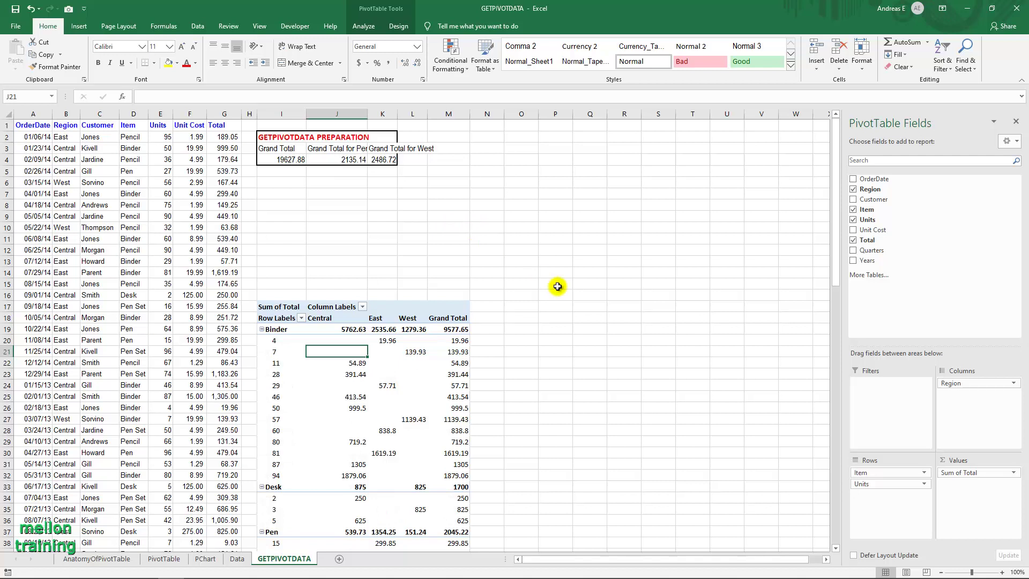
{"action": "left_click", "coordinate": [274, 191]}
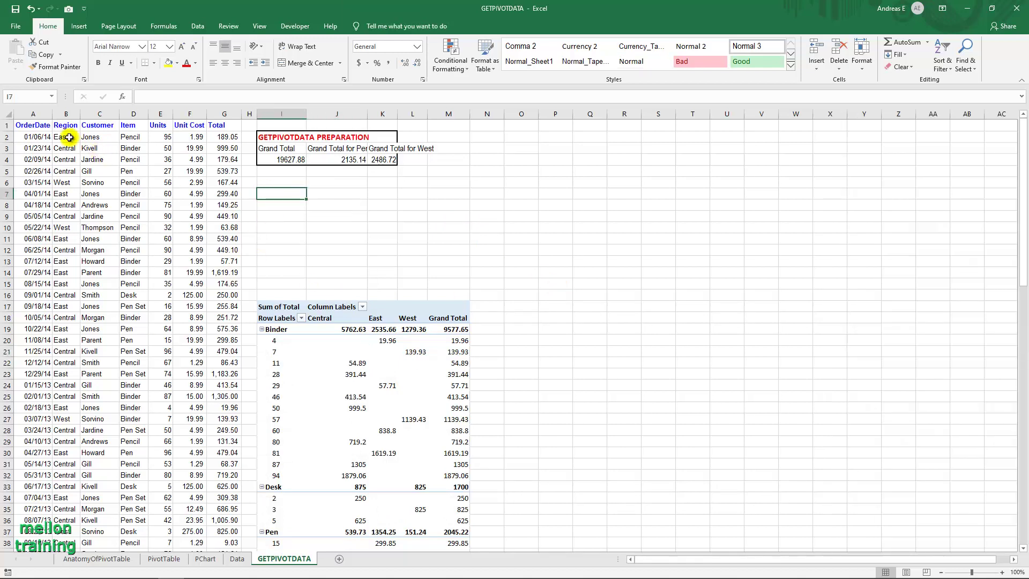
- Copy the region names East, Central and West into I7:I9
{"action": "left_click_drag", "start_coordinate": [61, 137], "coordinate": [64, 148]}
{"action": "key", "text": "ctrl+c"}
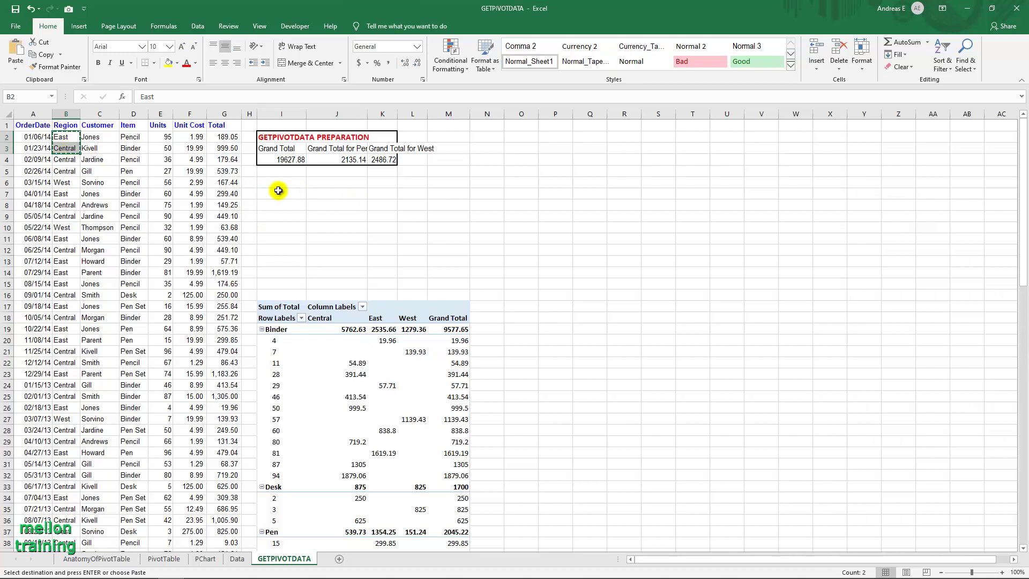
{"action": "left_click", "coordinate": [274, 193]}
{"action": "key", "text": "ctrl+v"}
{"action": "left_click", "coordinate": [70, 184]}
{"action": "key", "text": "ctrl+c"}
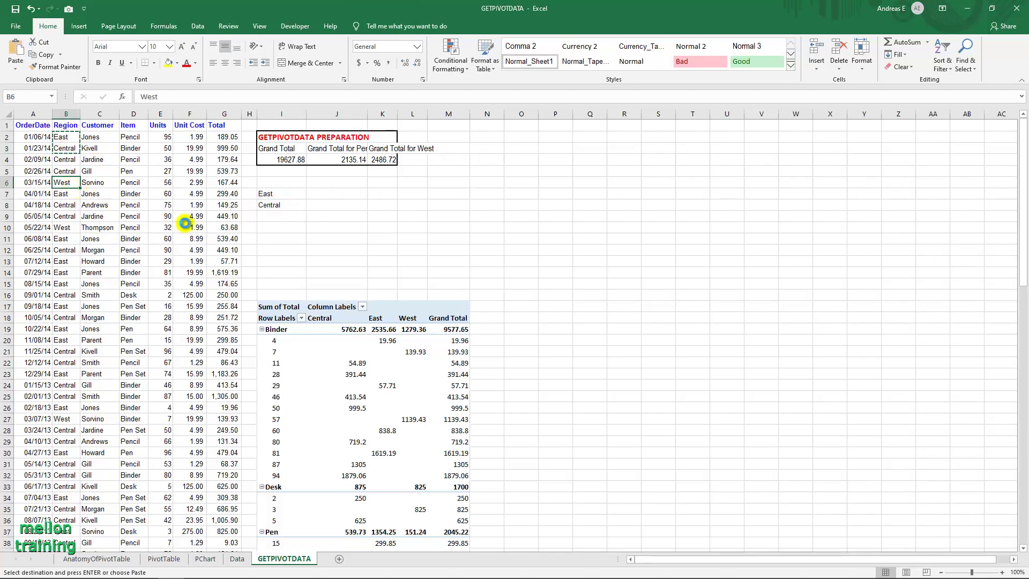
{"action": "left_click", "coordinate": [294, 217]}
{"action": "key", "text": "ctrl+v"}
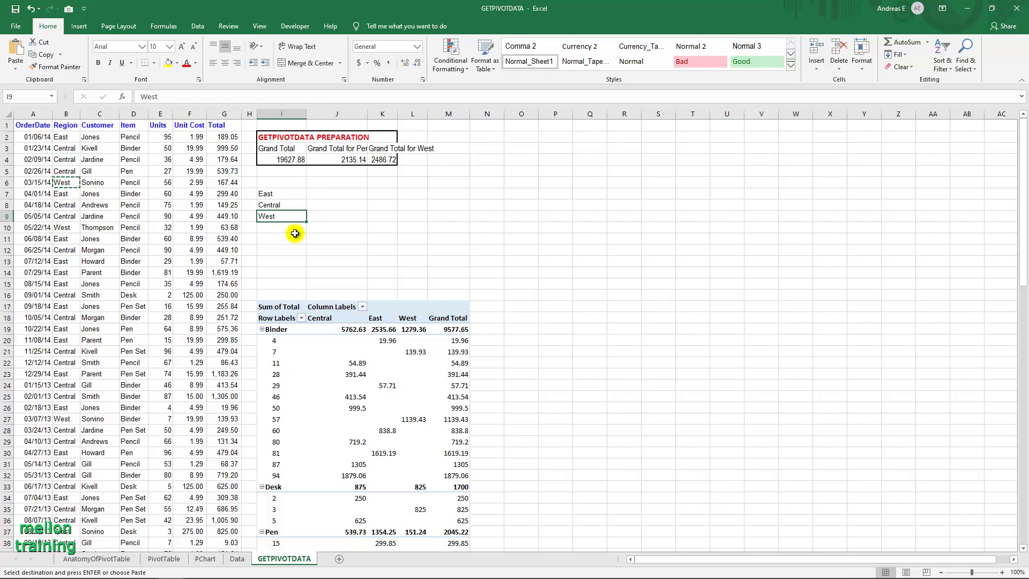
- Clear the Grand Total for West heading from K3 and autofit columns J and K
{"action": "double_click", "coordinate": [397, 113]}
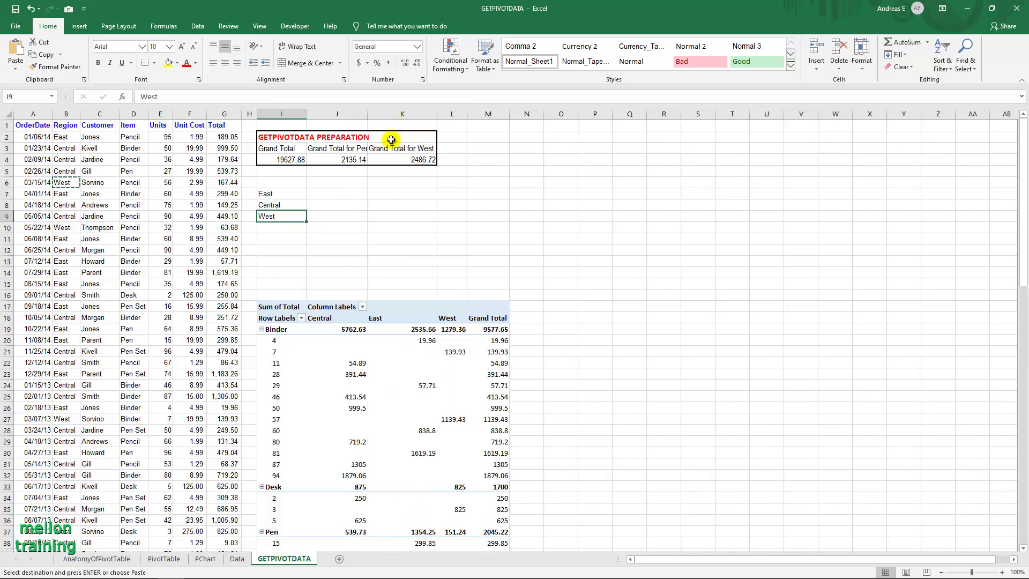
{"action": "left_click", "coordinate": [396, 148]}
{"action": "key", "text": "Delete"}
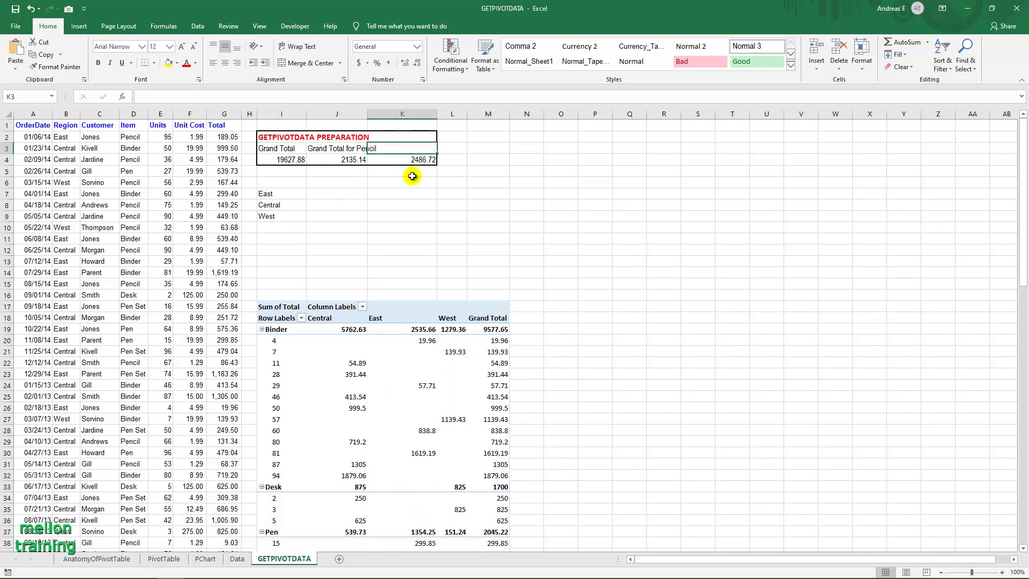
{"action": "double_click", "coordinate": [368, 114]}
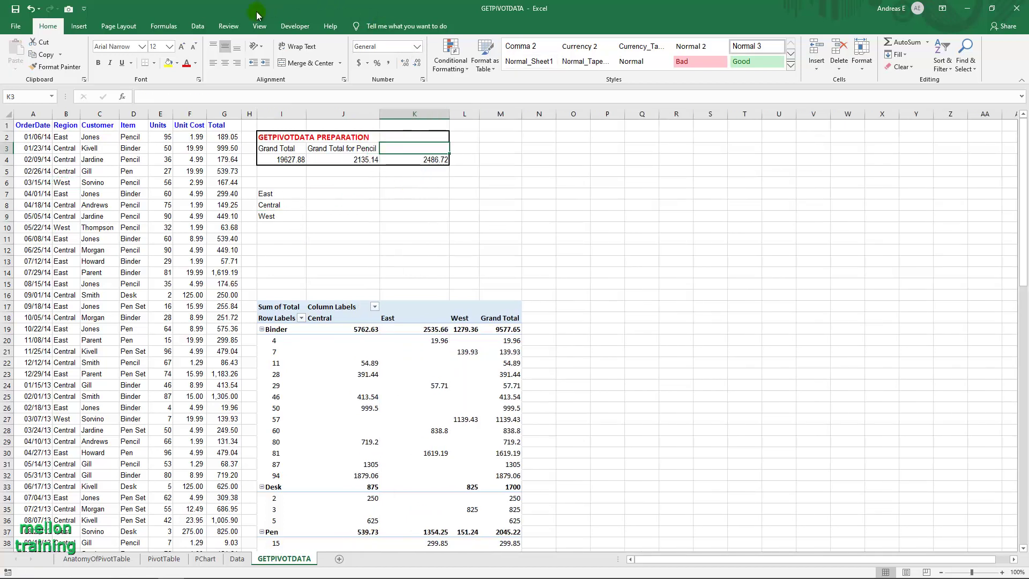
- Give K3 a List data validation with source =$I$7:$I$9
{"action": "left_click", "coordinate": [198, 25]}
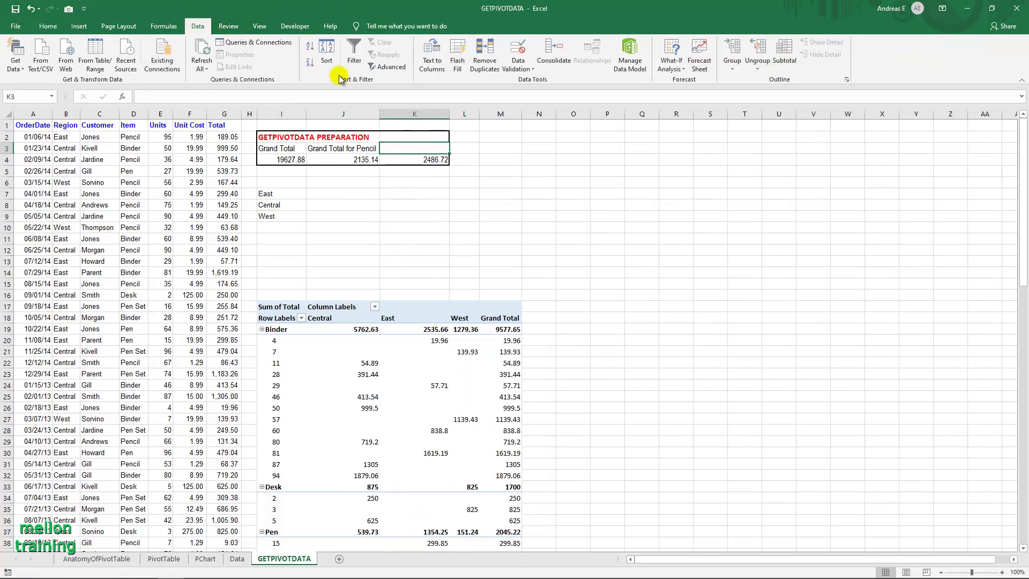
{"action": "left_click", "coordinate": [531, 69]}
{"action": "left_click", "coordinate": [573, 80]}
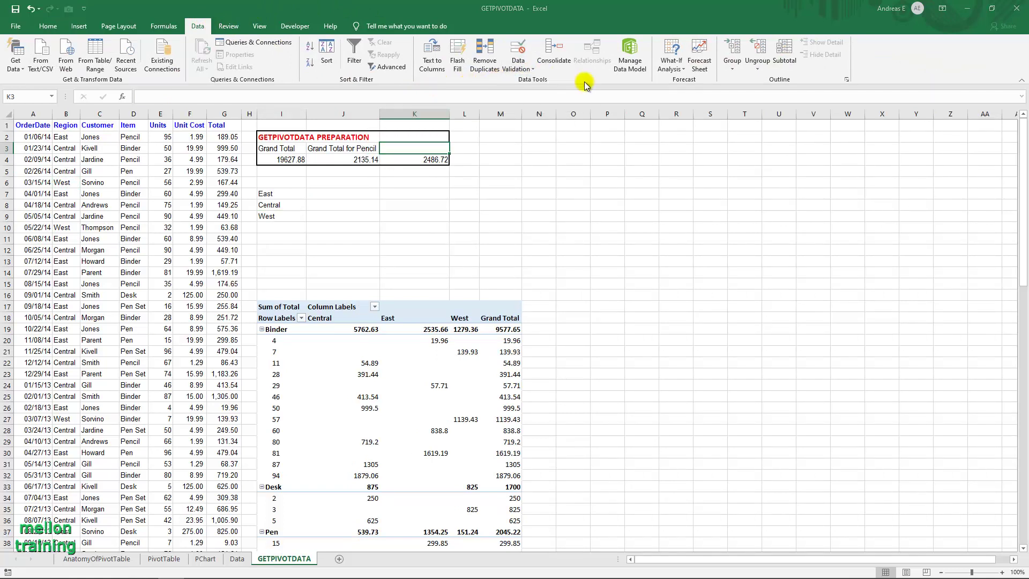
{"action": "left_click", "coordinate": [469, 216]}
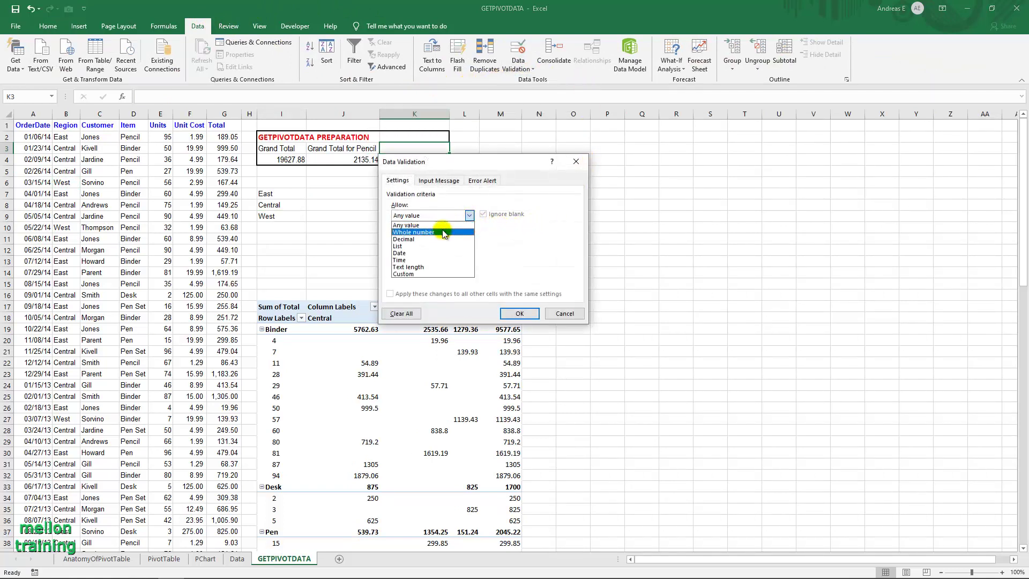
{"action": "left_click", "coordinate": [433, 247]}
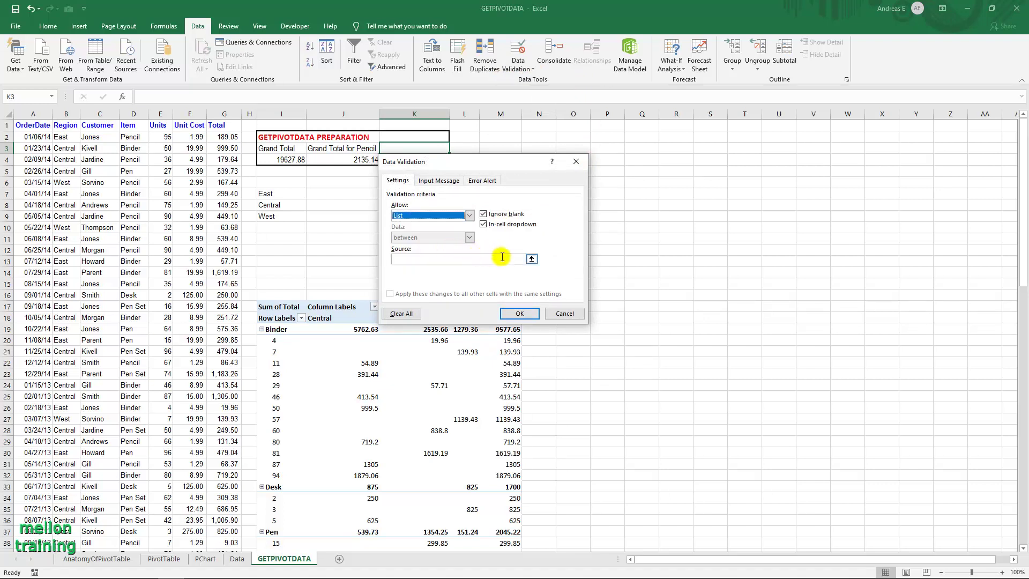
{"action": "left_click", "coordinate": [532, 260]}
{"action": "left_click_drag", "start_coordinate": [271, 194], "coordinate": [270, 216]}
{"action": "left_click", "coordinate": [582, 175]}
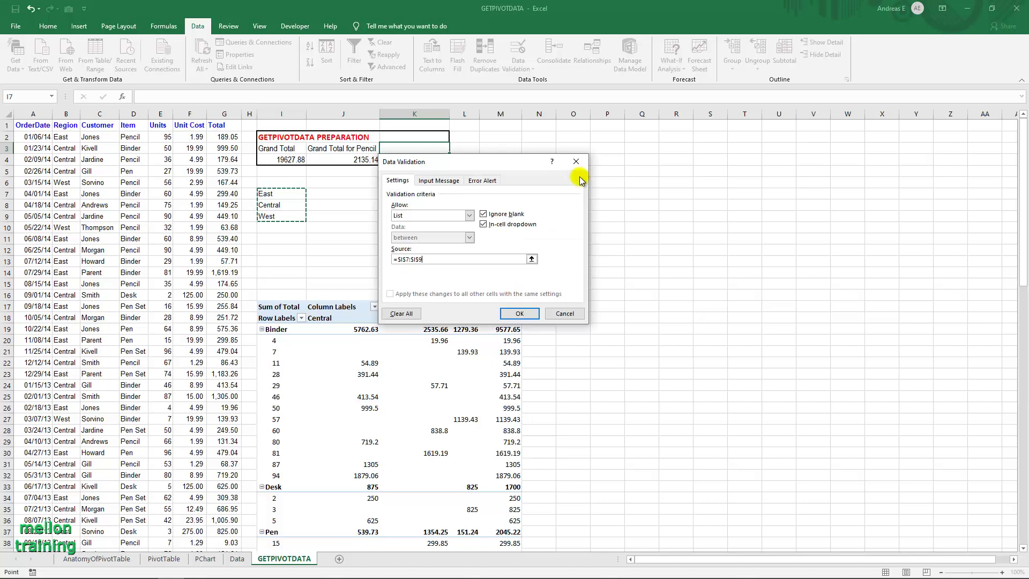
{"action": "left_click", "coordinate": [520, 313]}
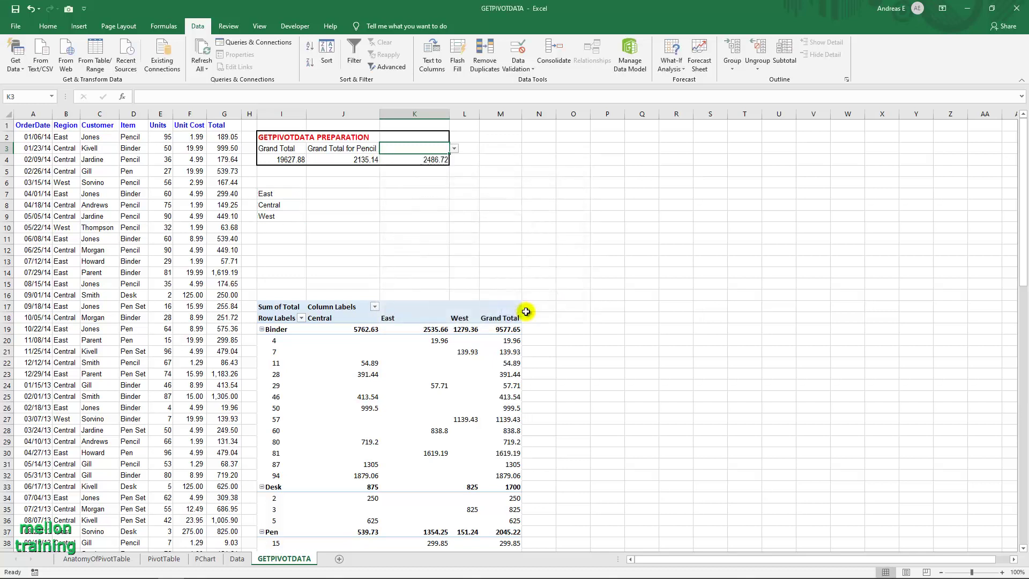
- Set K3 to West and replace "West" in K4's formula with a K3 reference
{"action": "left_click", "coordinate": [457, 152]}
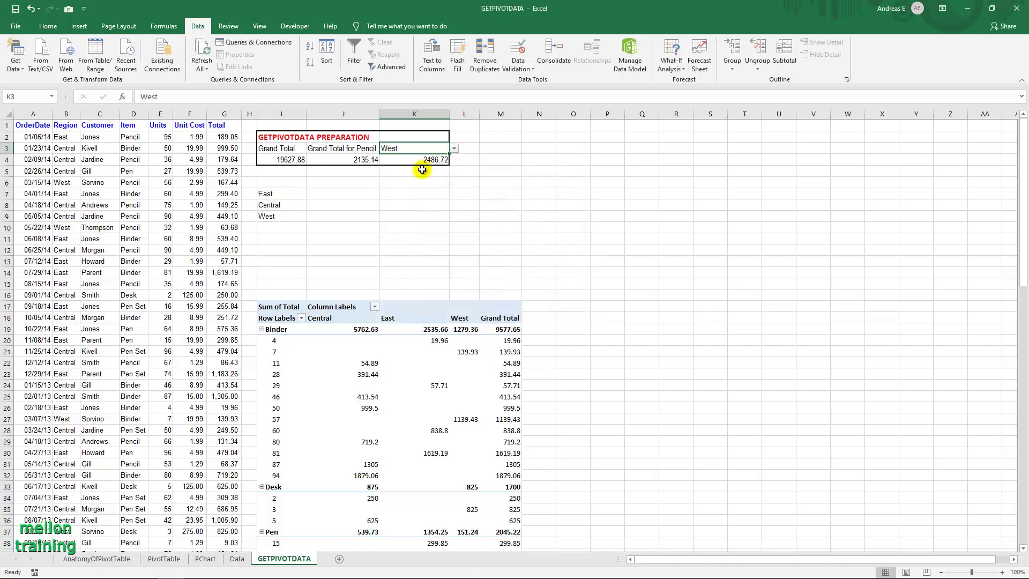
{"action": "left_click", "coordinate": [418, 174]}
{"action": "double_click", "coordinate": [418, 159]}
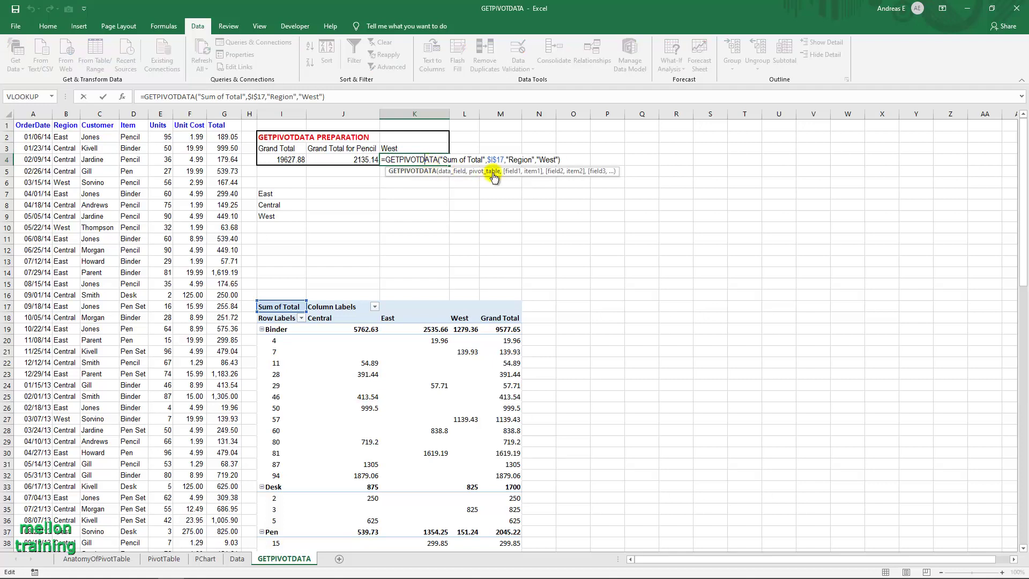
{"action": "left_click", "coordinate": [558, 159]}
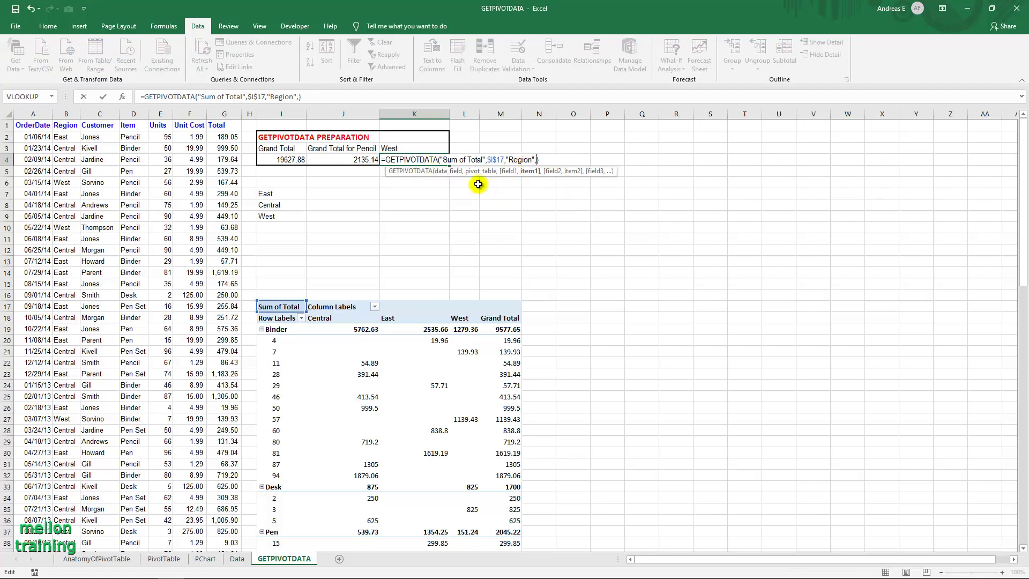
{"action": "left_click", "coordinate": [413, 148]}
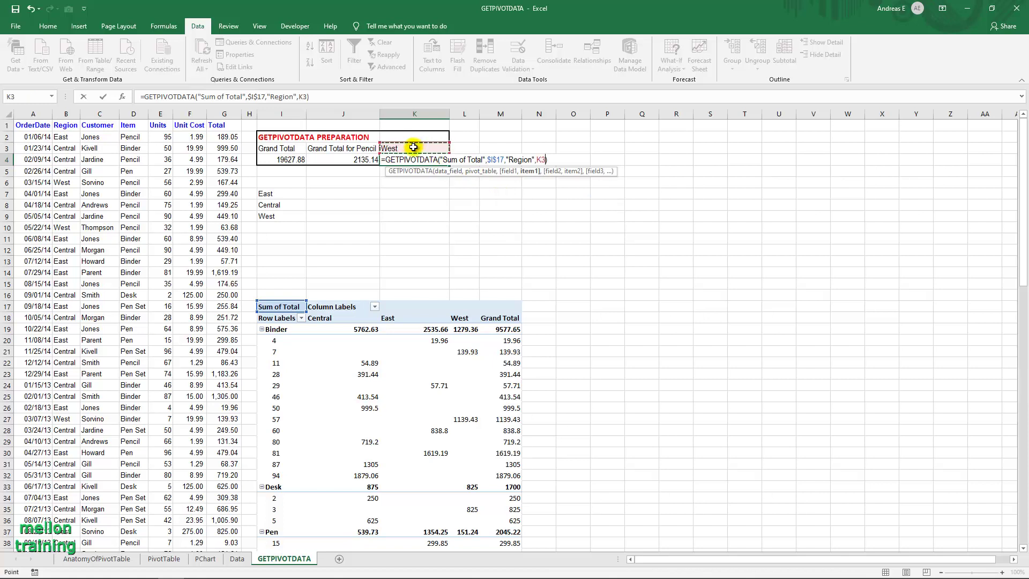
{"action": "key", "text": "Return"}
- Switch K3 from Central to East so K4 shows 6002.09
{"action": "left_click", "coordinate": [429, 149]}
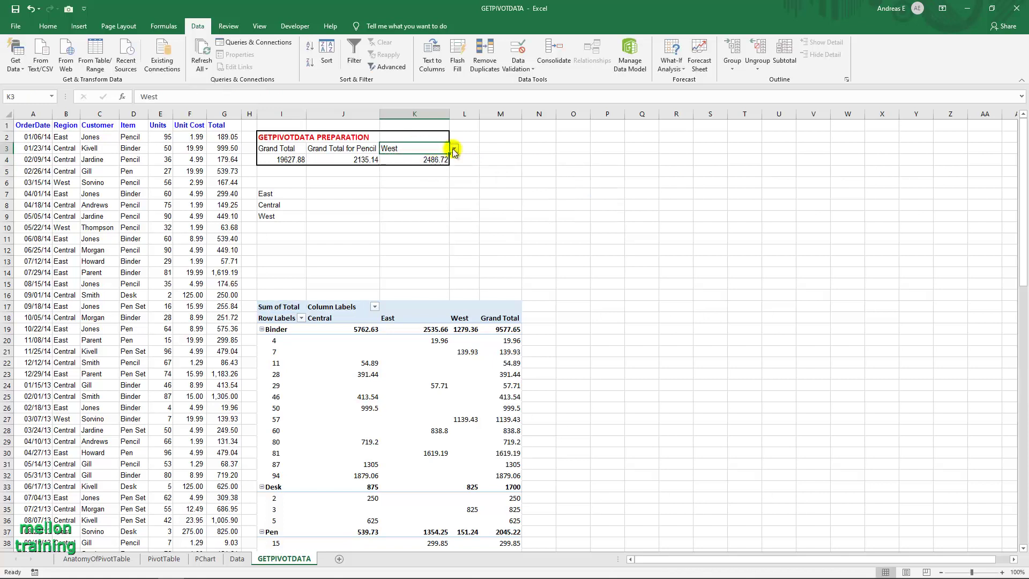
{"action": "left_click", "coordinate": [453, 152]}
{"action": "left_click", "coordinate": [445, 161]}
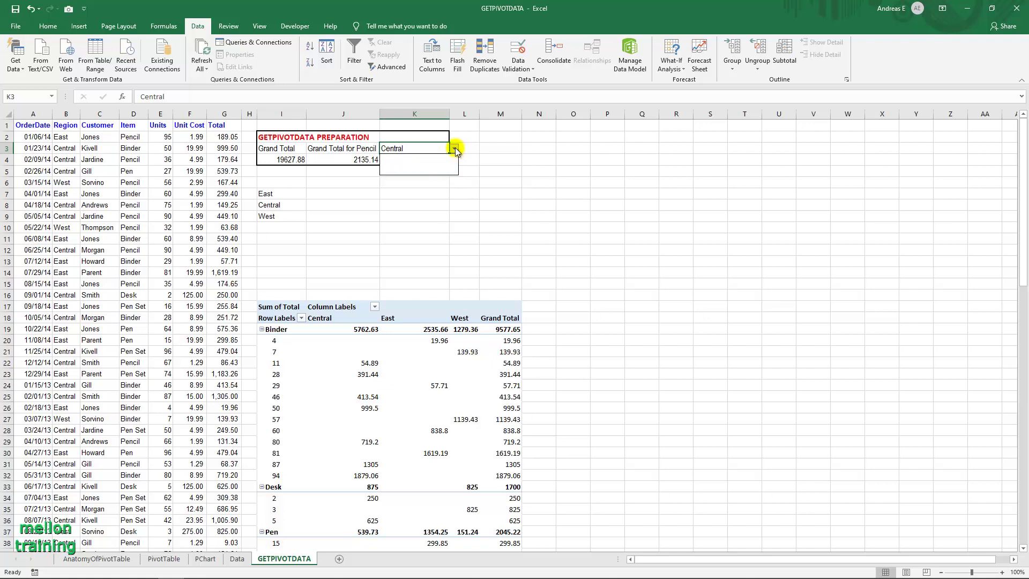
{"action": "left_click", "coordinate": [448, 156]}
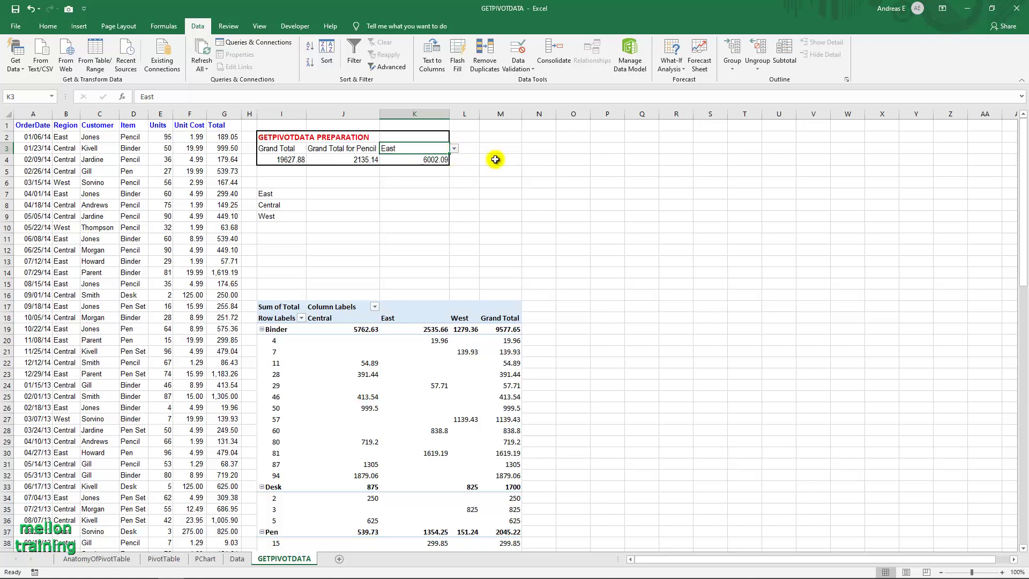